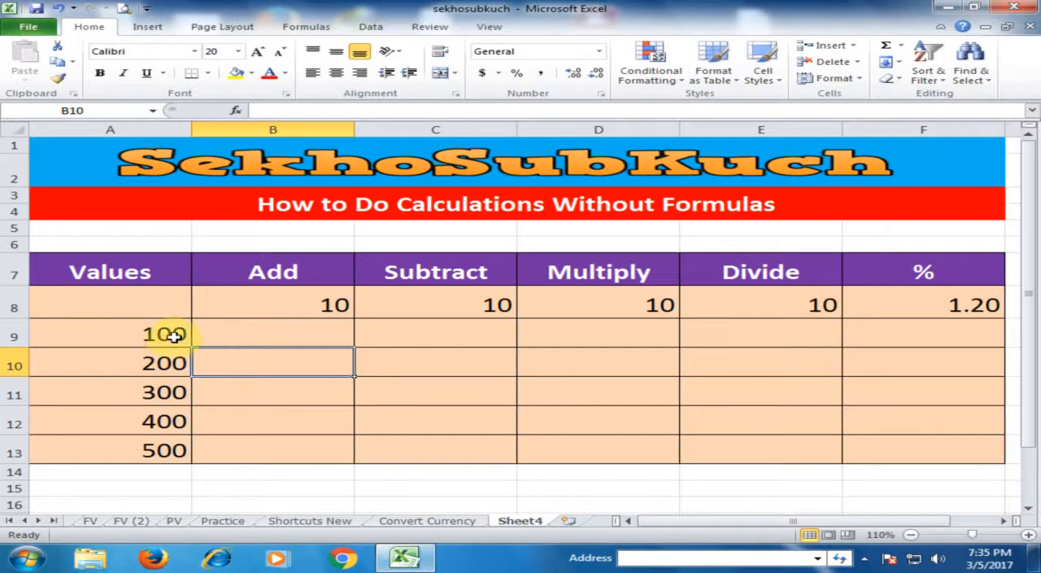
click(174, 335)
click(180, 363)
click(172, 393)
click(164, 423)
click(169, 451)
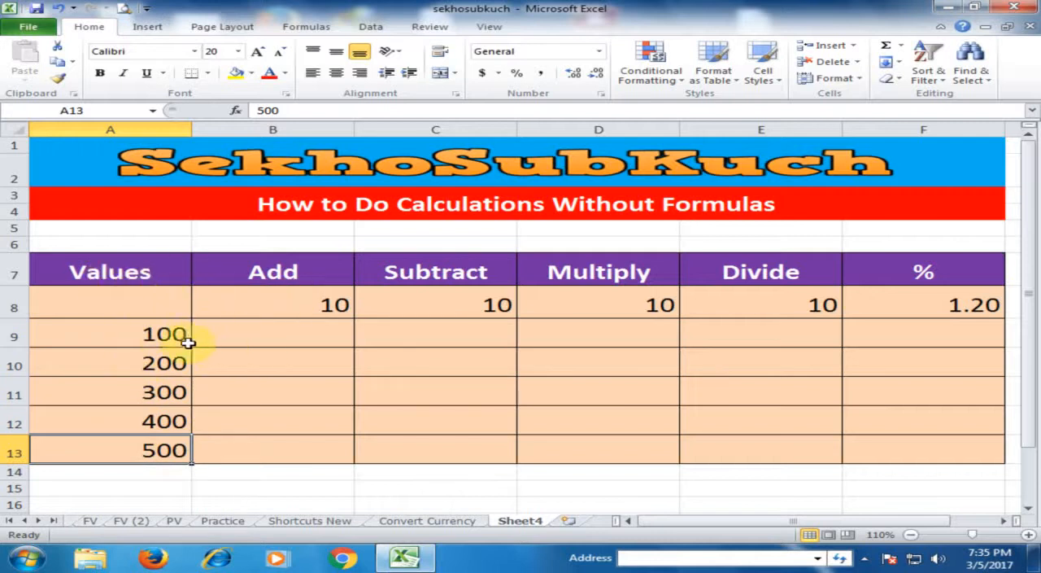
click(279, 341)
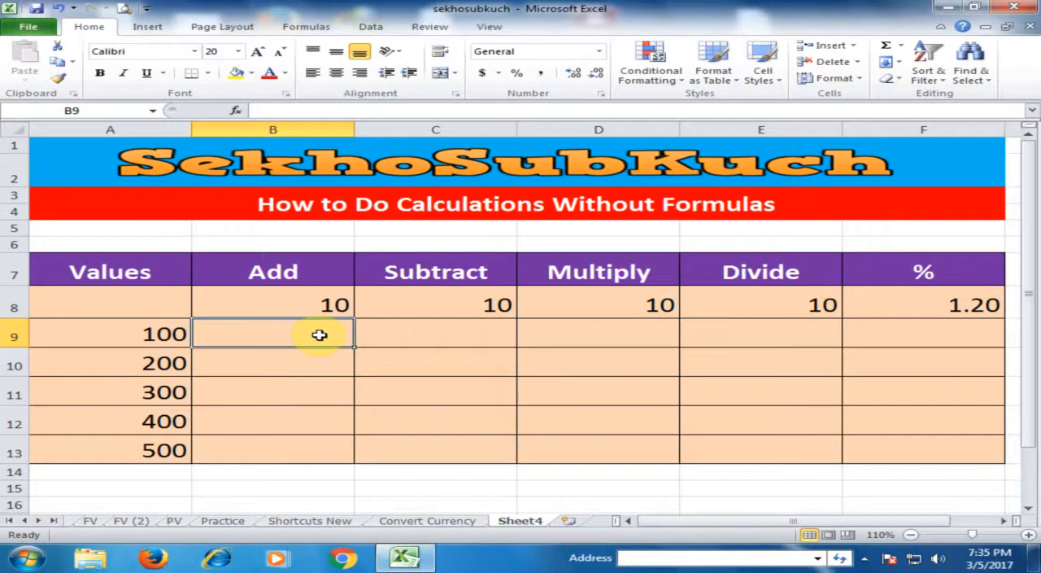
Copy the 10 under the Add heading in cell B8.
click(333, 302)
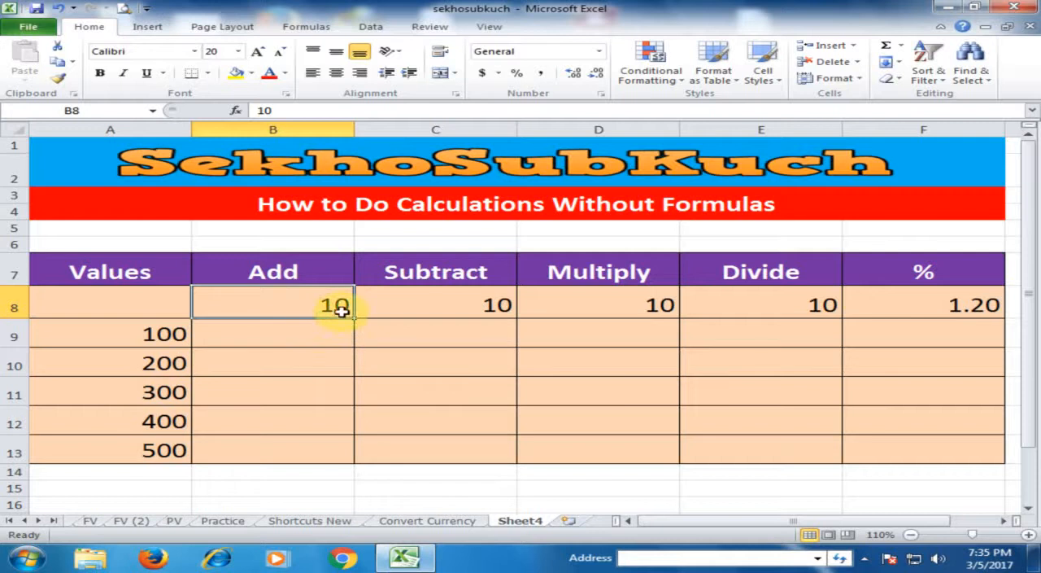
key(ctrl+c)
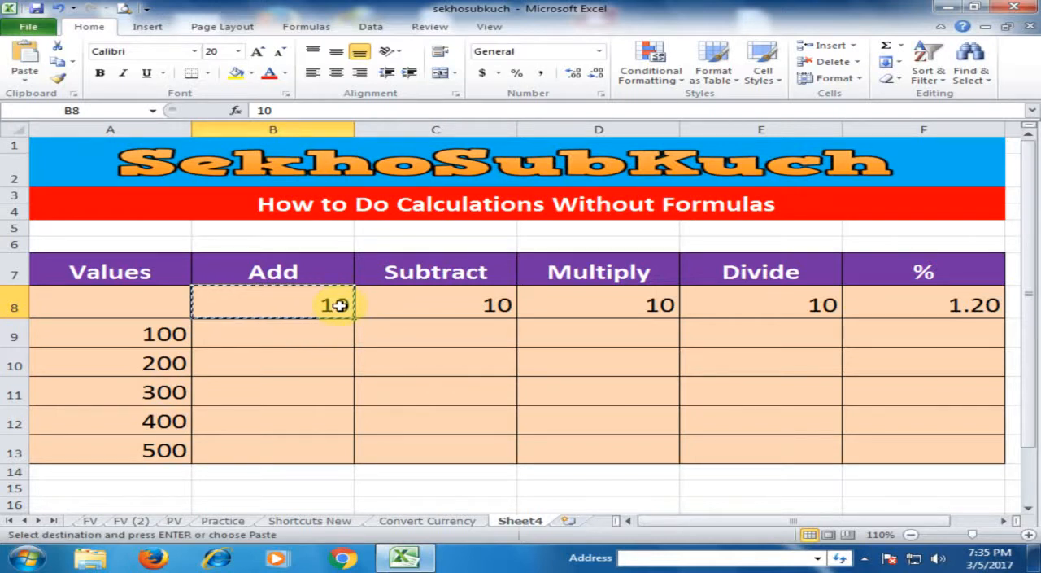
drag(161, 335, 150, 439)
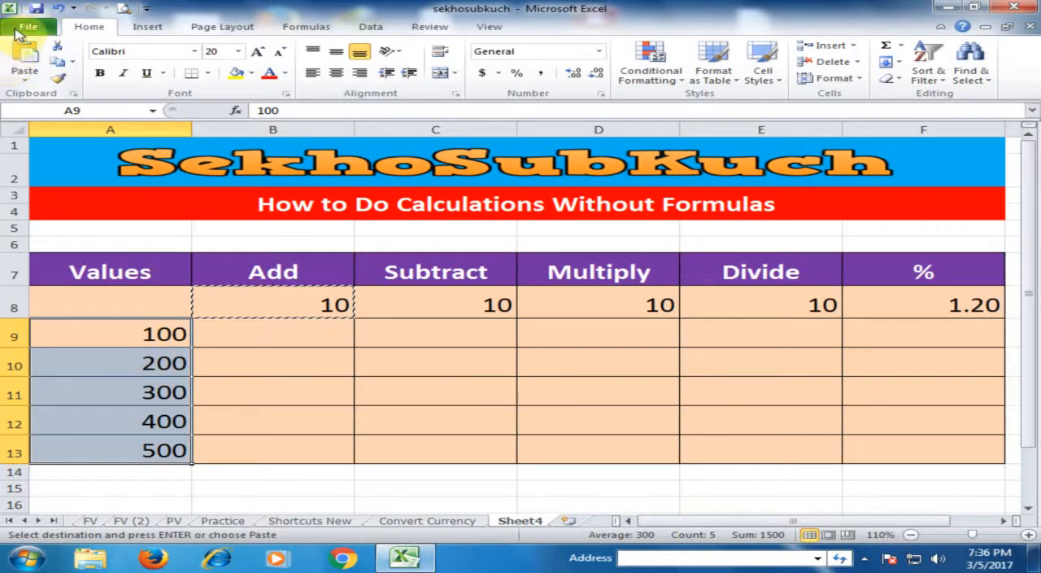
click(20, 74)
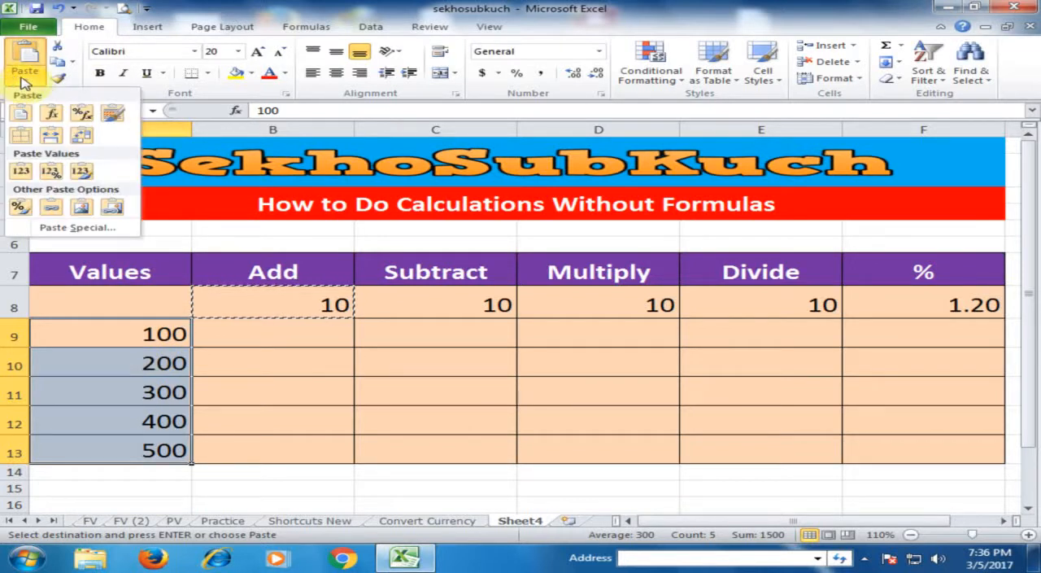
click(86, 229)
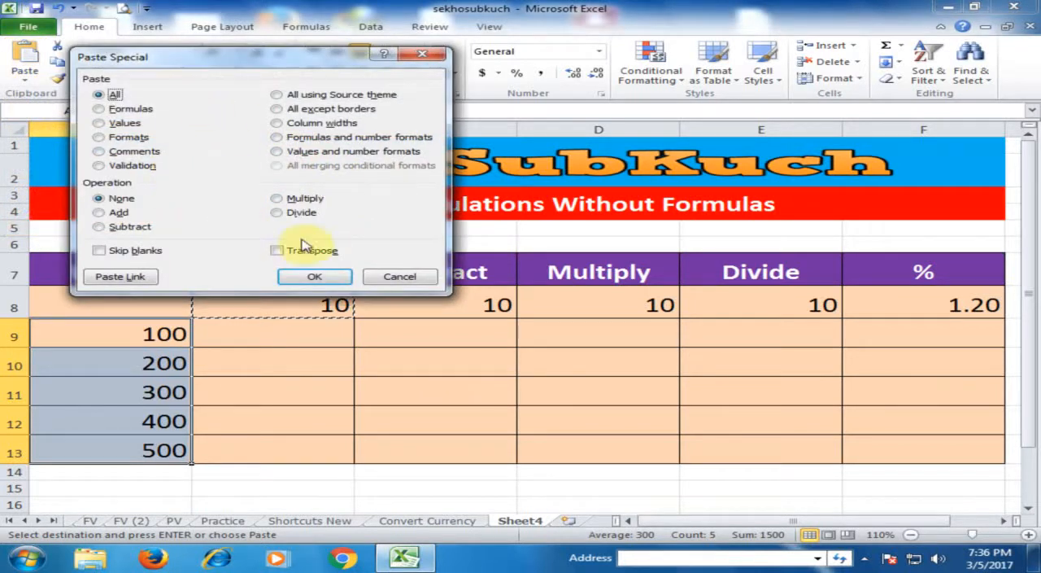
click(400, 278)
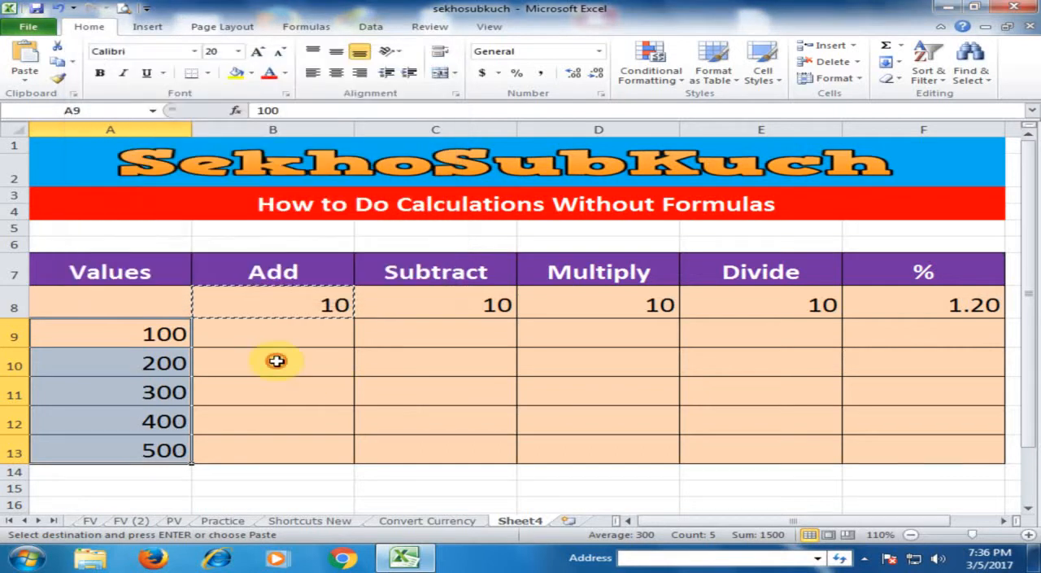
click(277, 361)
Add the copied 10 to the values in A9:A13 with Paste Special's Add operation, and undo the change.
drag(169, 332, 159, 450)
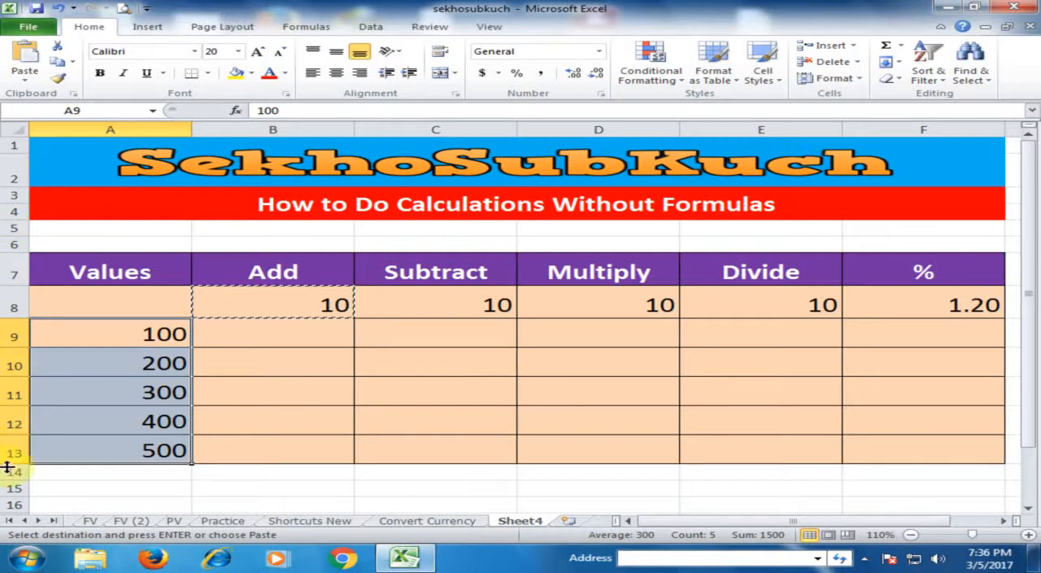
key(ctrl+alt+v)
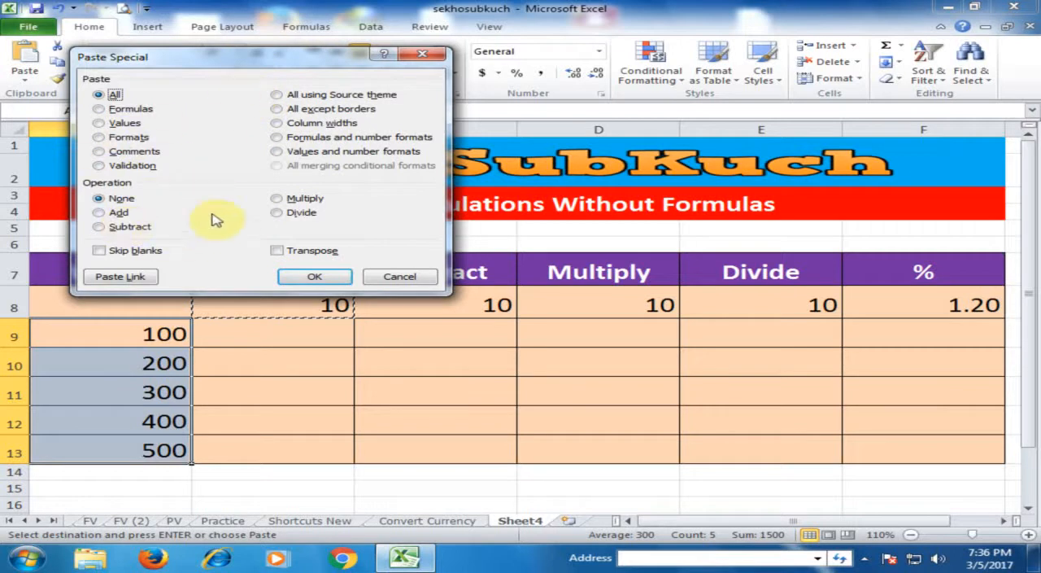
click(99, 214)
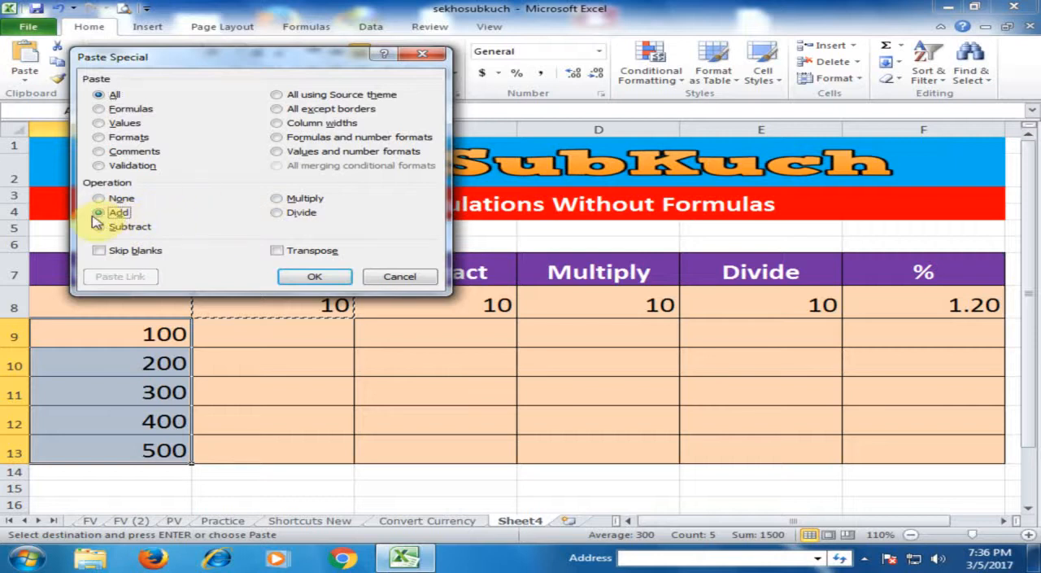
click(314, 277)
click(275, 375)
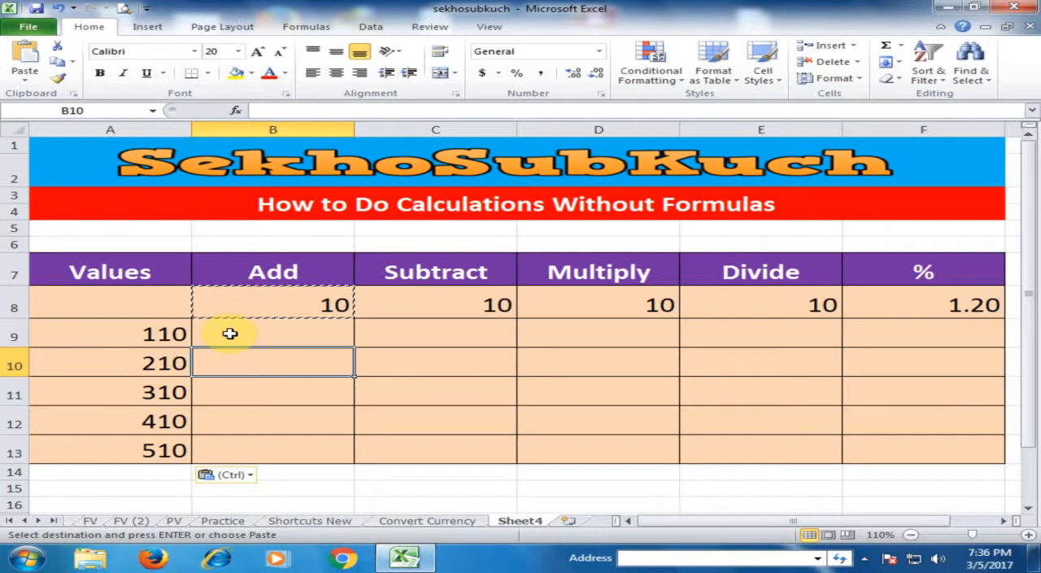
key(ctrl+z)
Subtract the 10 in C8 from the values in A9:A13 with Paste Special's Subtract operation, and undo the change.
click(431, 305)
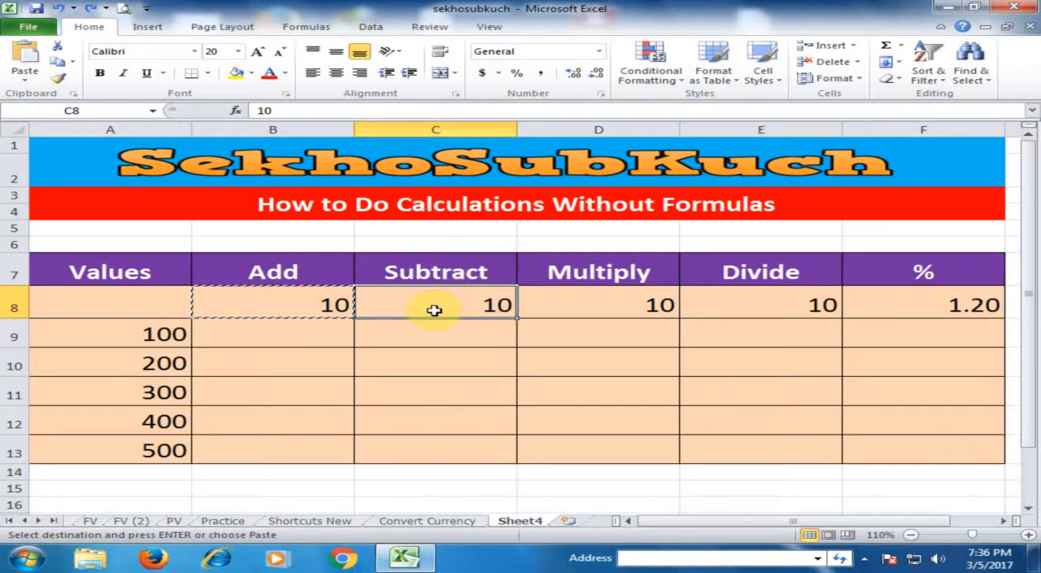
key(ctrl+c)
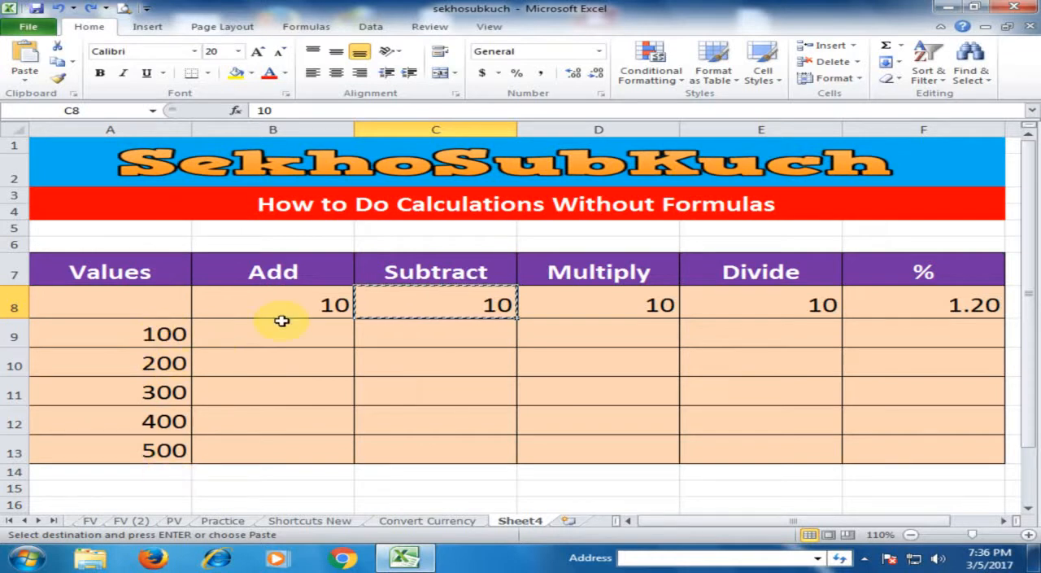
drag(93, 346, 144, 442)
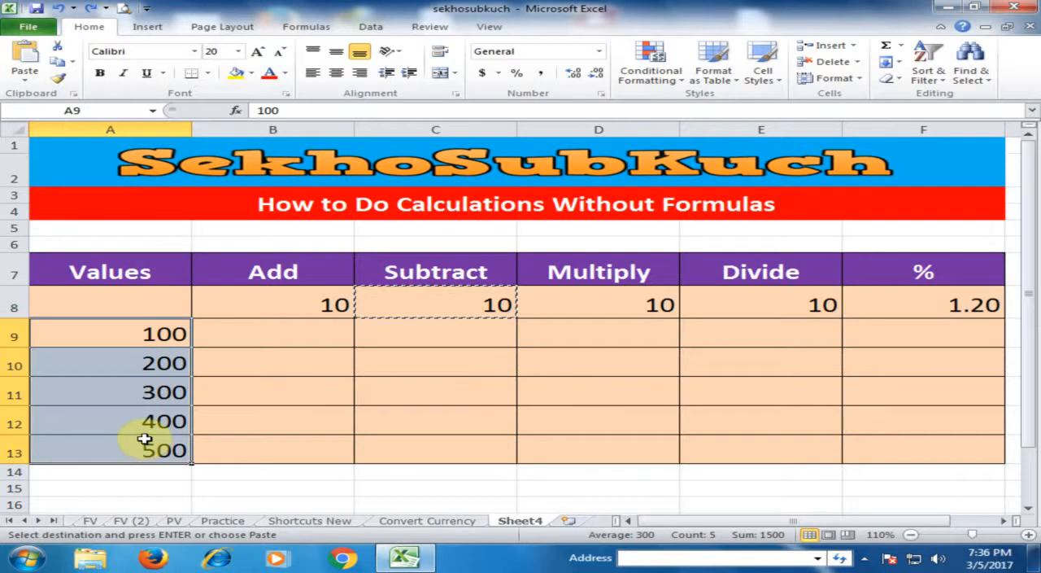
key(ctrl+alt+v)
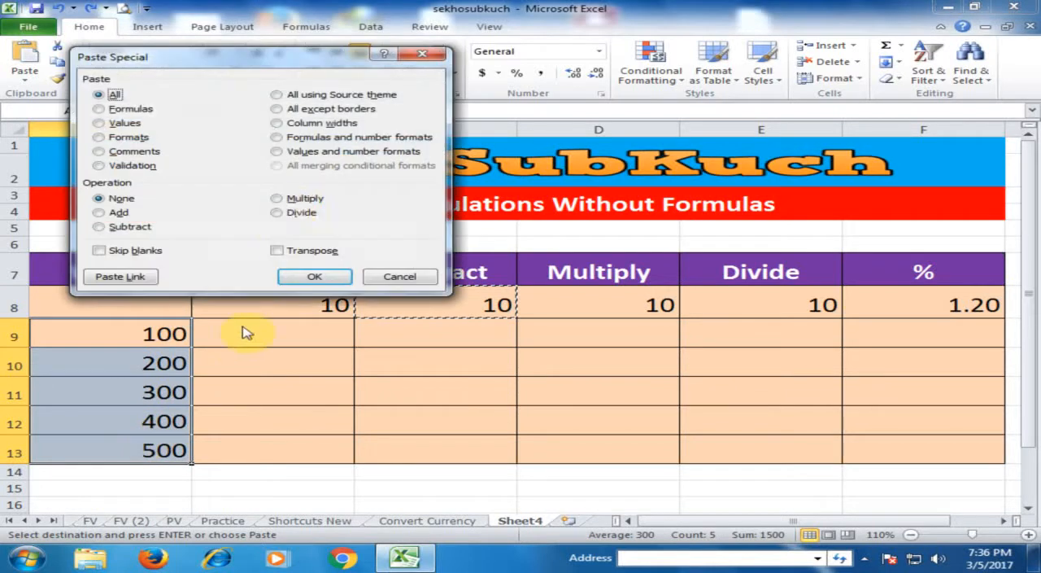
click(103, 228)
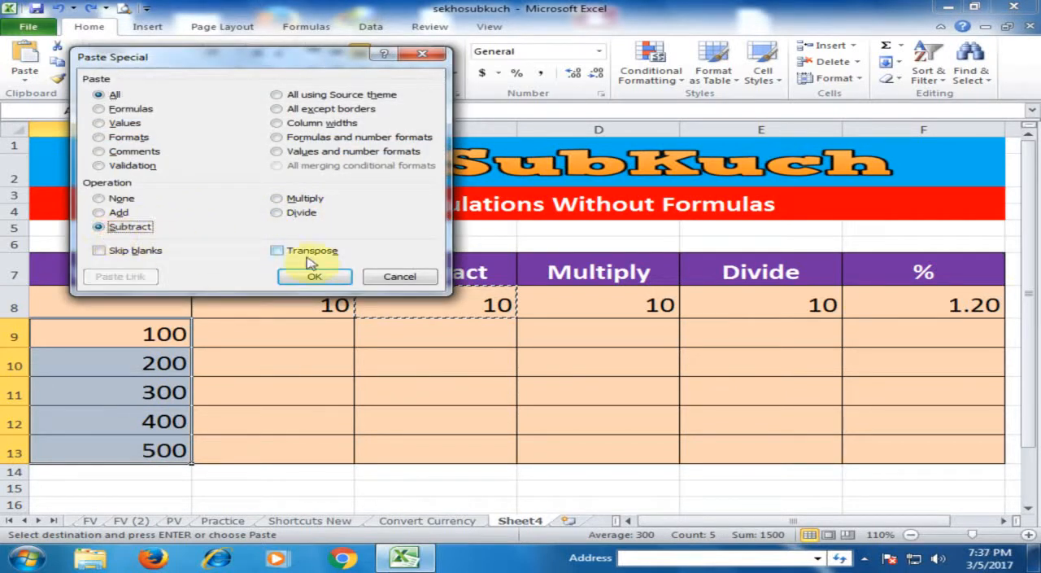
click(293, 279)
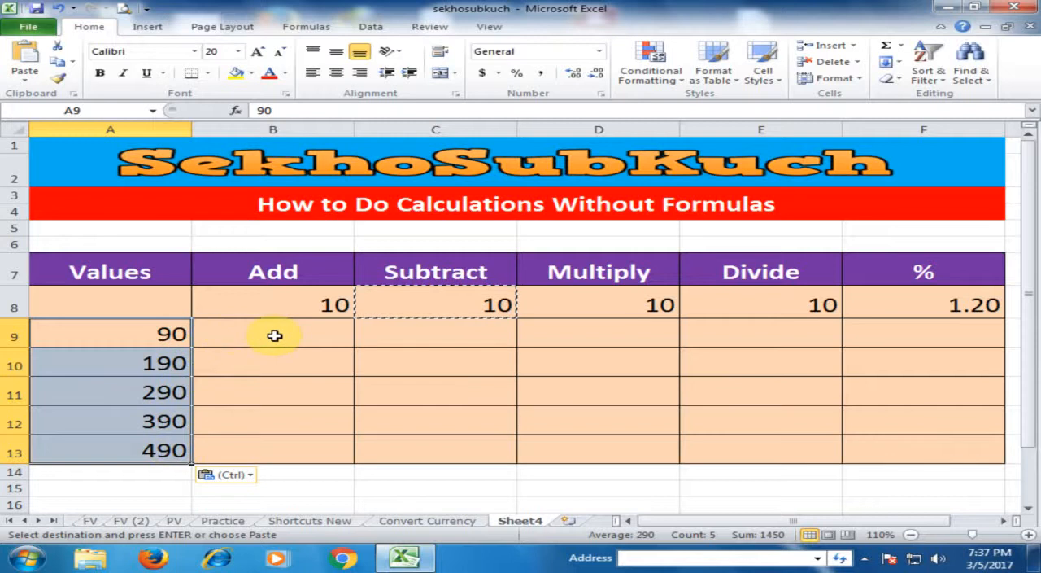
key(ctrl+z)
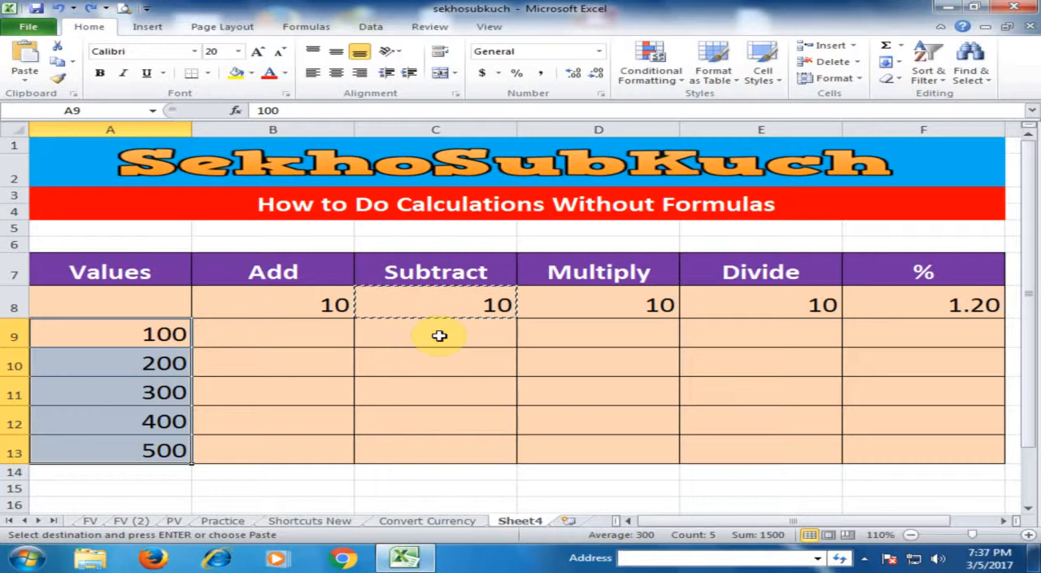
Multiply the values in A9:A13 by the 10 in D8 with Paste Special's Multiply operation.
click(610, 304)
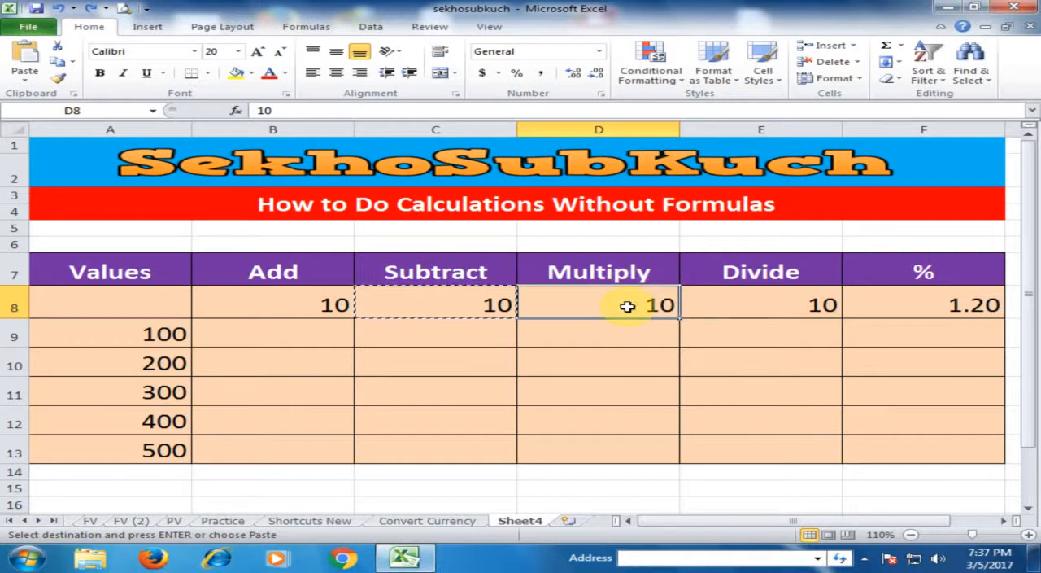
key(ctrl+c)
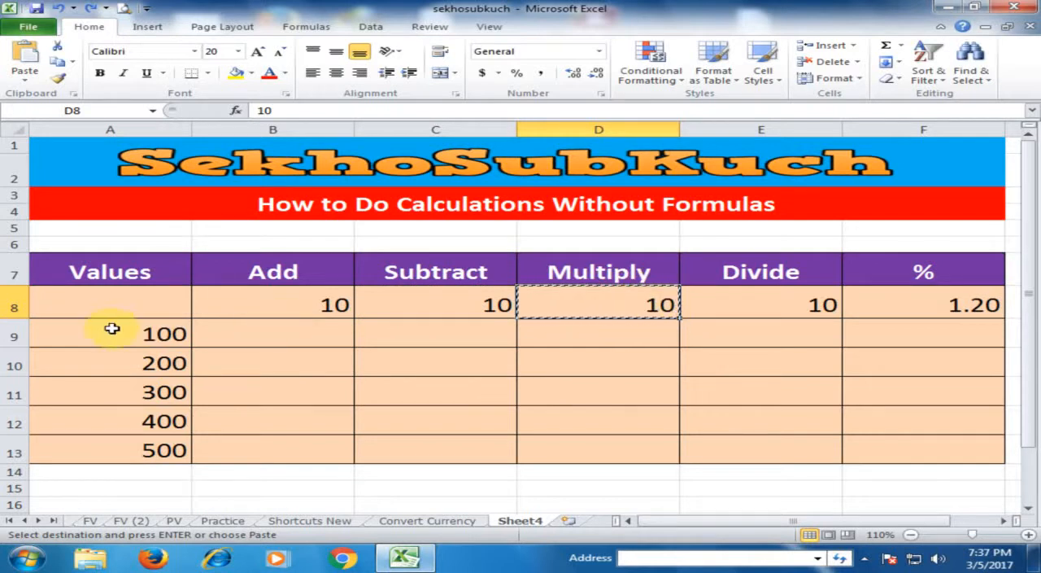
drag(137, 334, 158, 447)
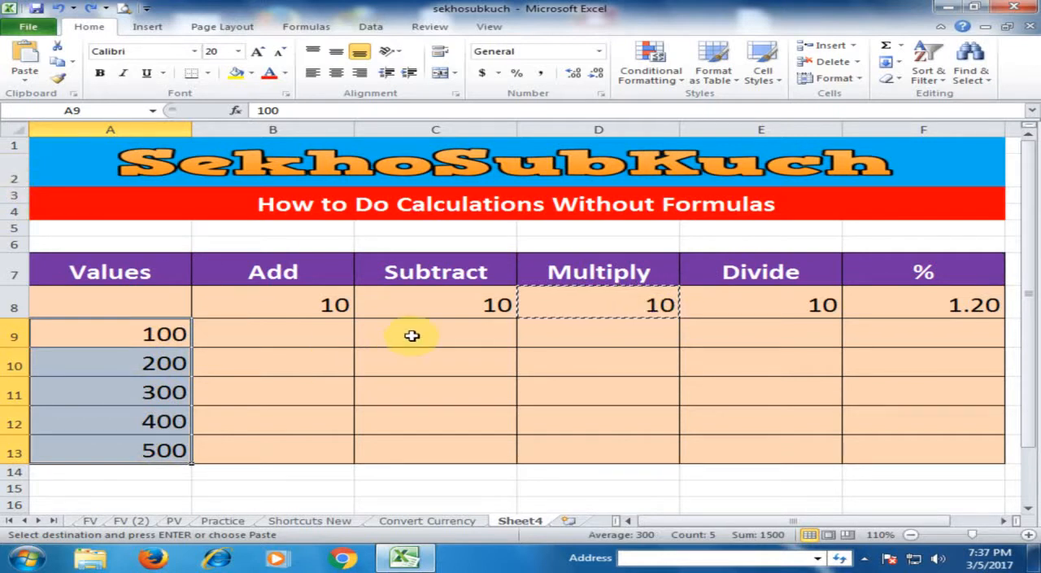
key(ctrl+alt+v)
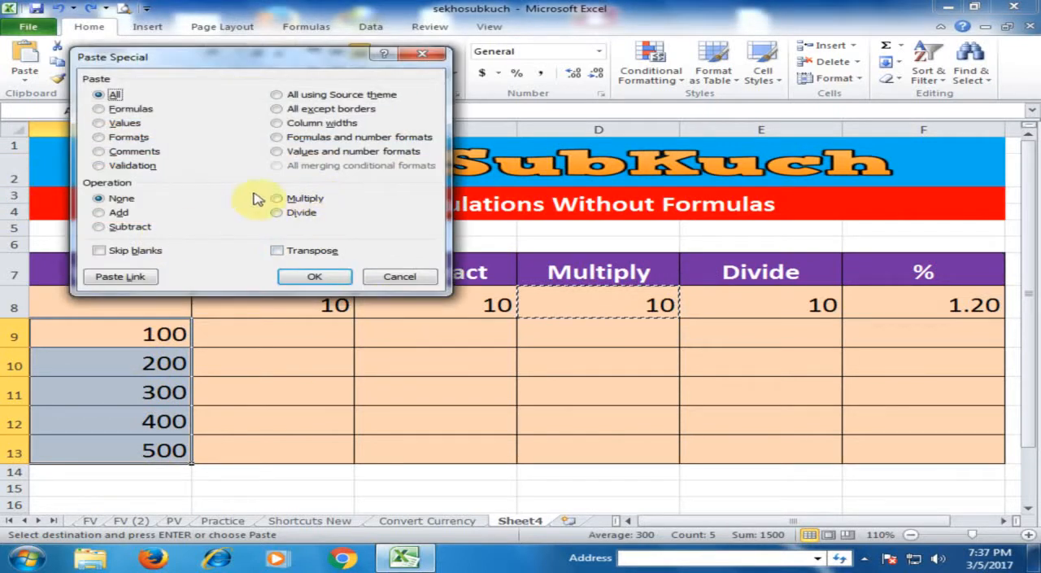
click(286, 199)
click(319, 278)
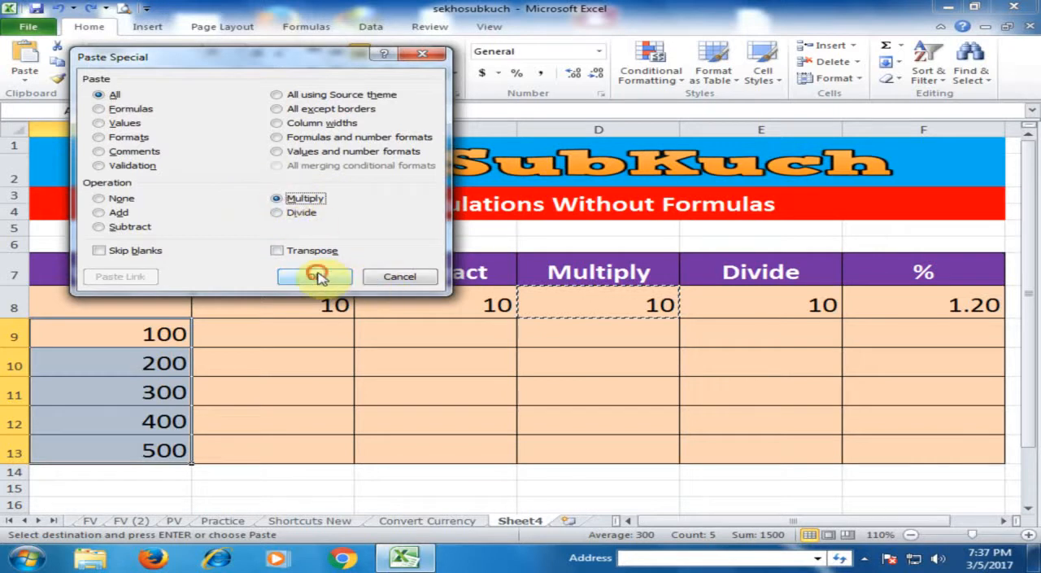
click(154, 334)
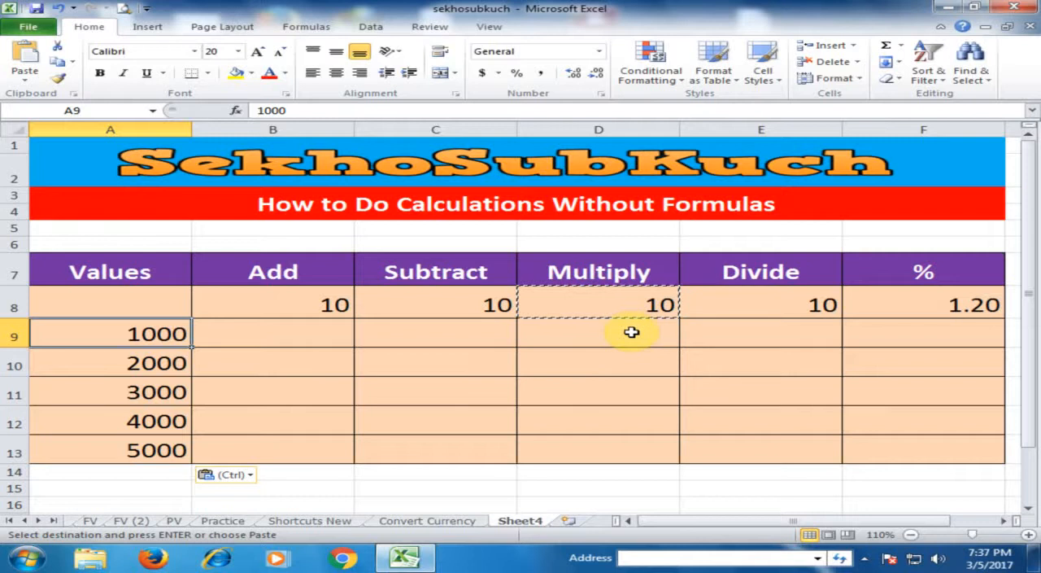
Divide the values in A9:A13 by the 10 in E8 with Paste Special's Divide operation.
click(760, 310)
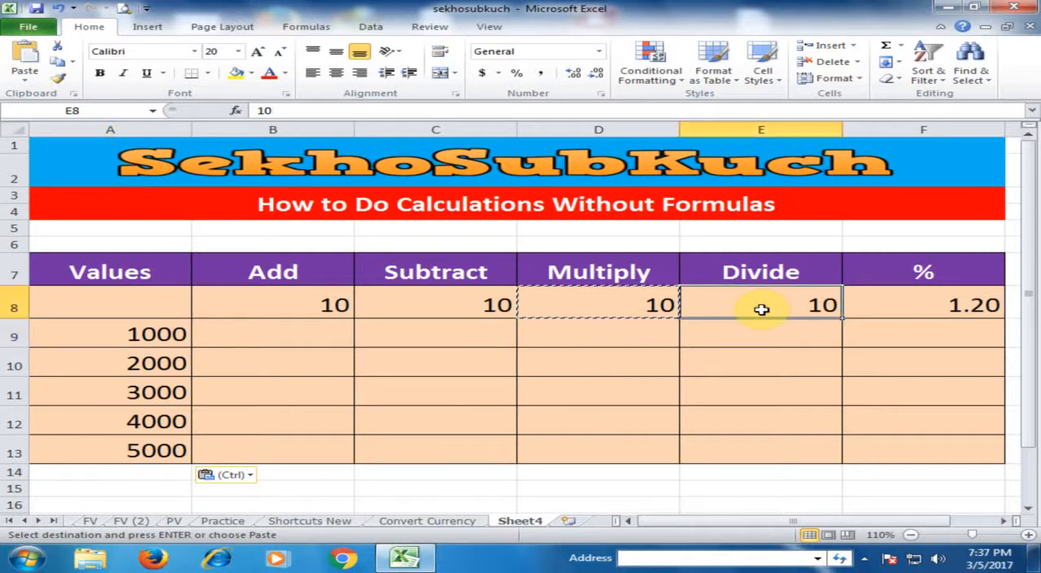
key(Escape)
key(ctrl+c)
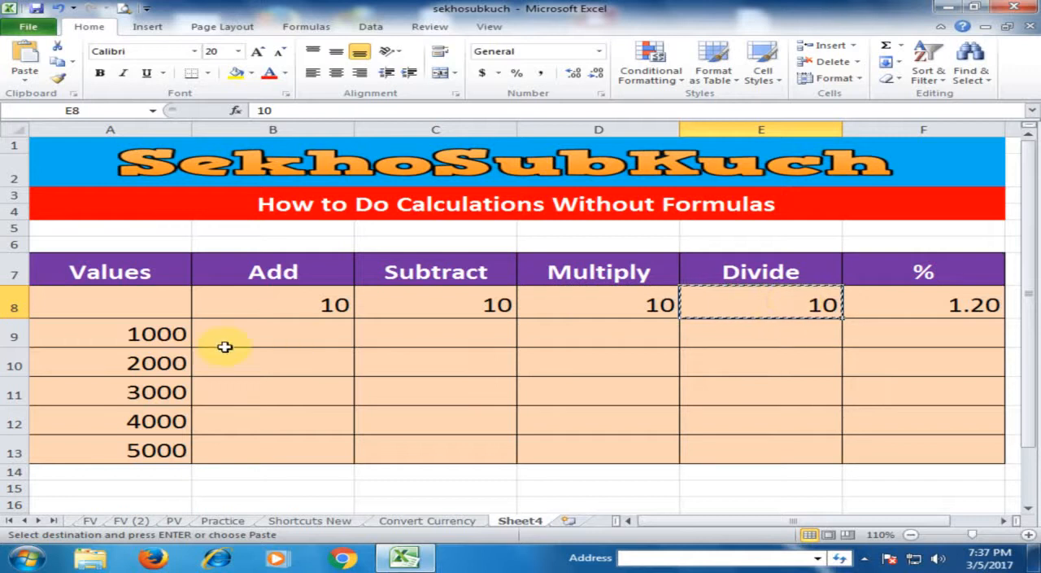
drag(112, 337, 135, 443)
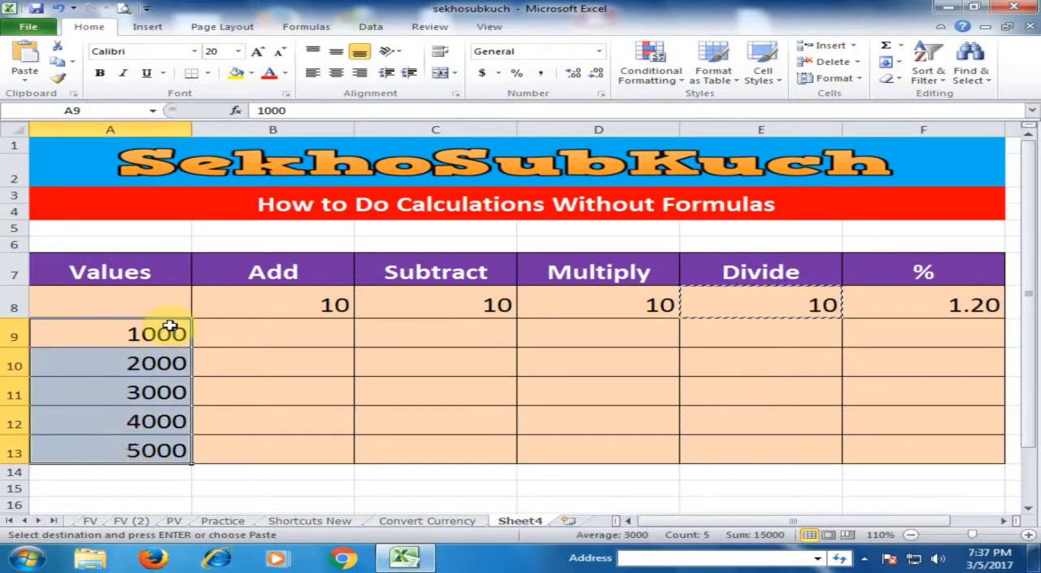
key(ctrl+alt+v)
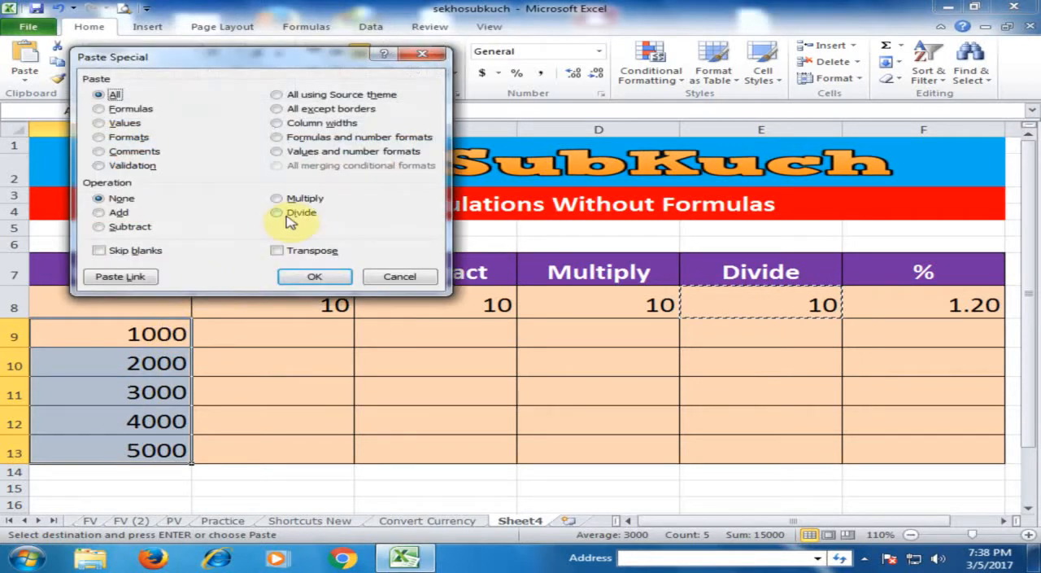
click(286, 214)
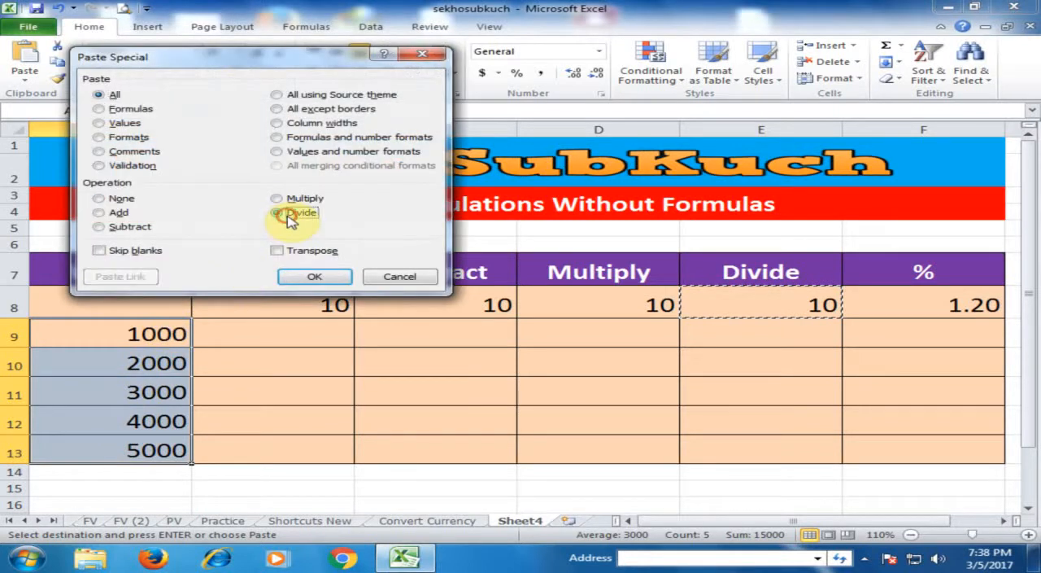
click(314, 276)
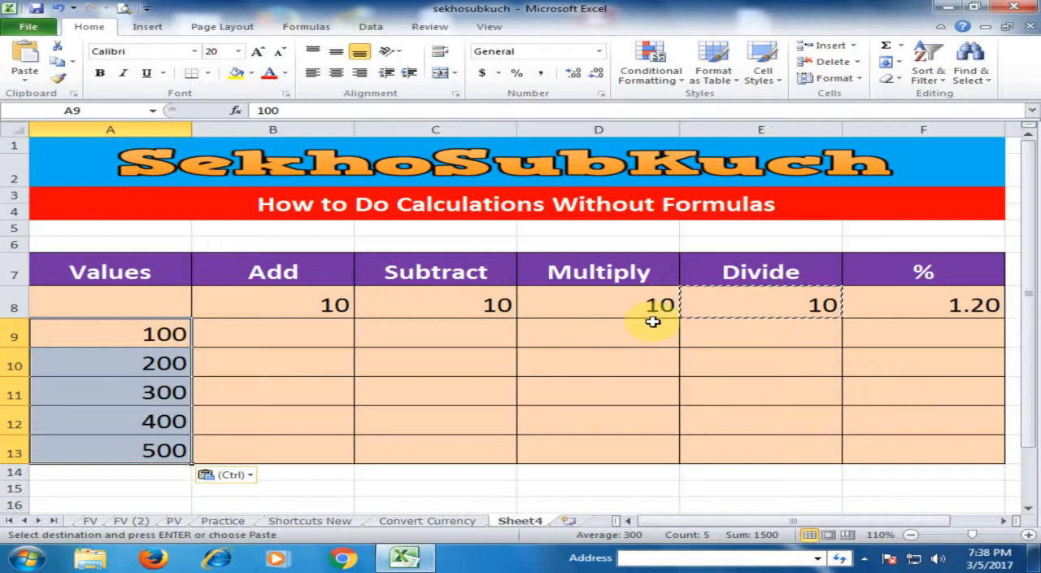
click(707, 360)
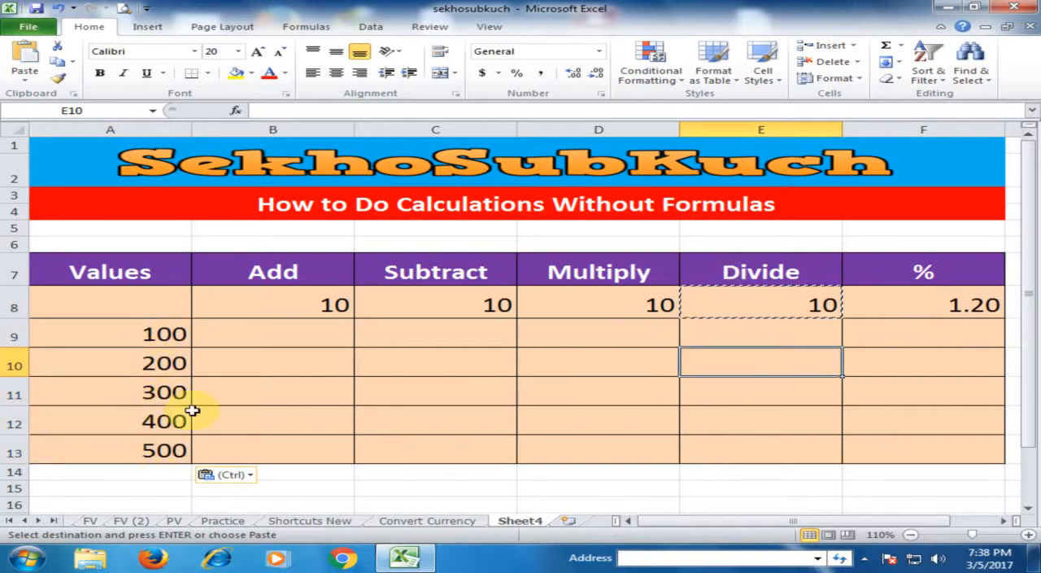
Multiply the values in A9:A13 by the 1.20 in F8 with Paste Special to increase them by 20 percent.
click(953, 309)
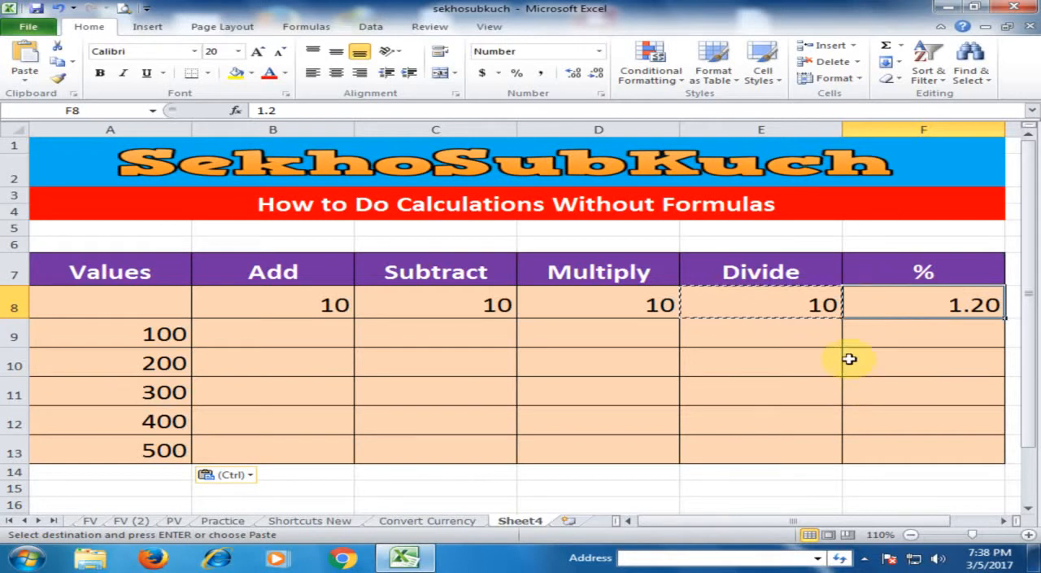
key(ctrl+c)
key(ctrl+v)
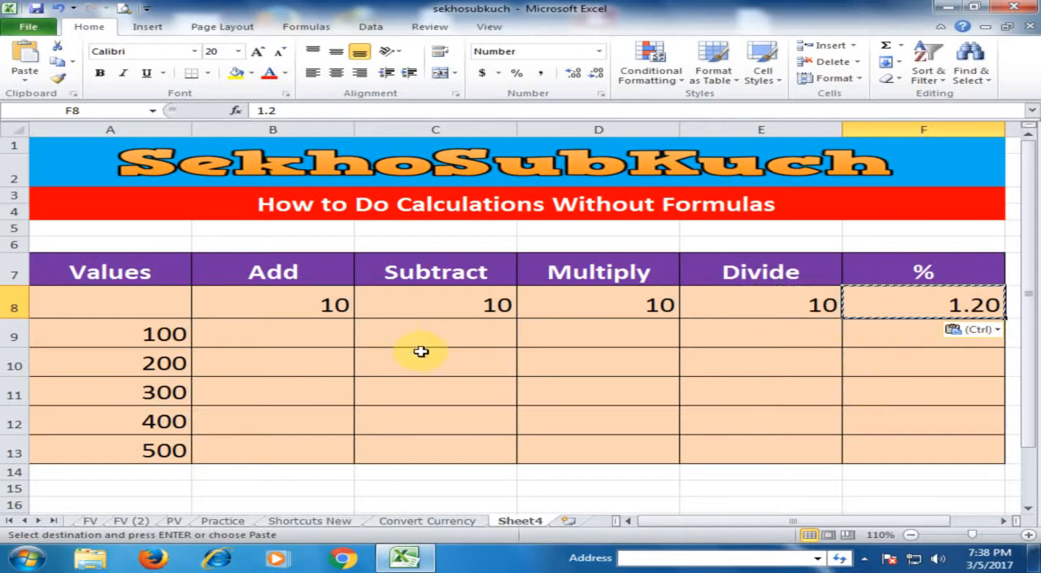
drag(149, 330, 128, 443)
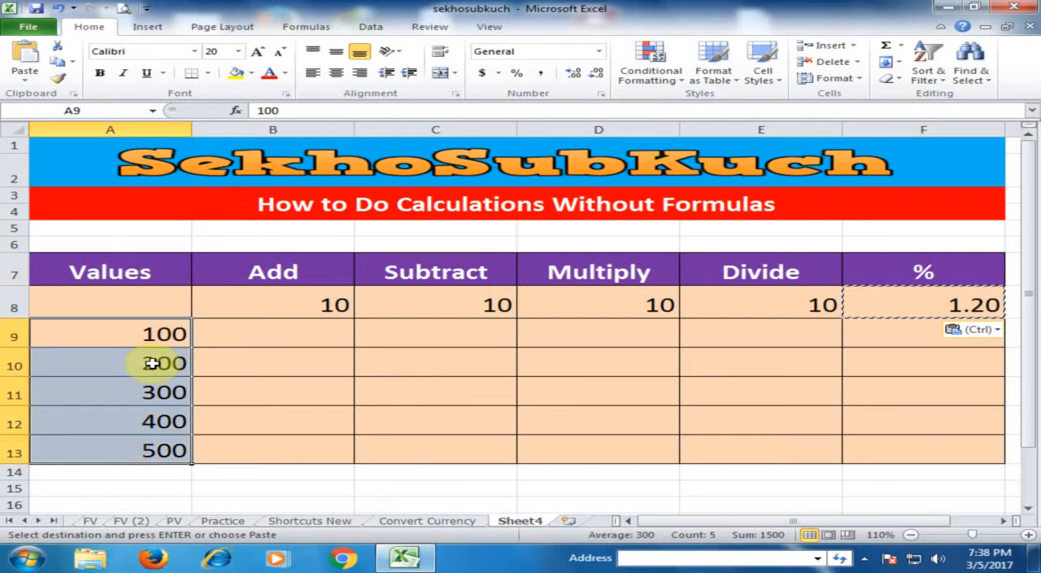
key(ctrl+alt+v)
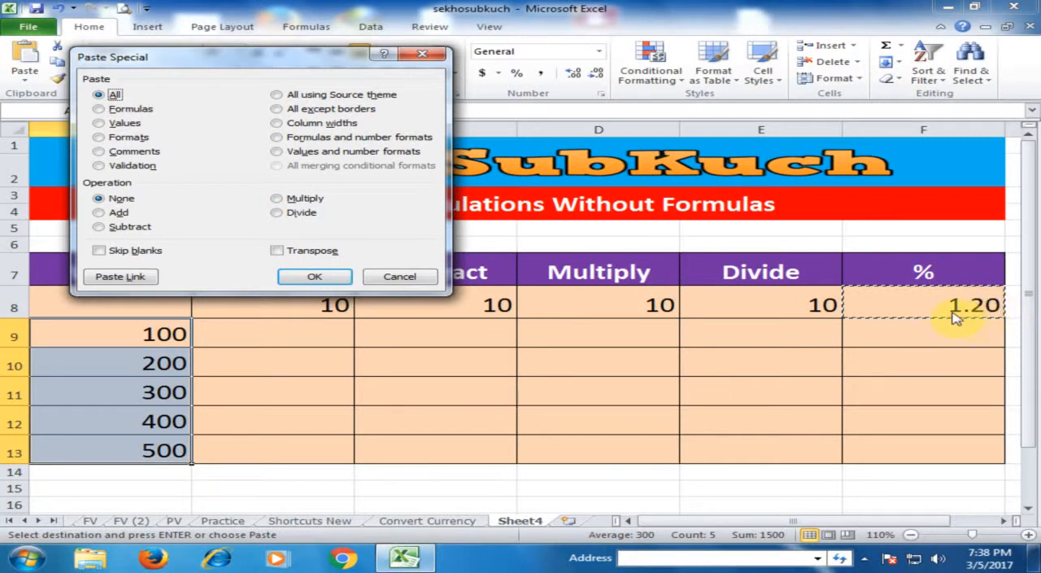
click(296, 198)
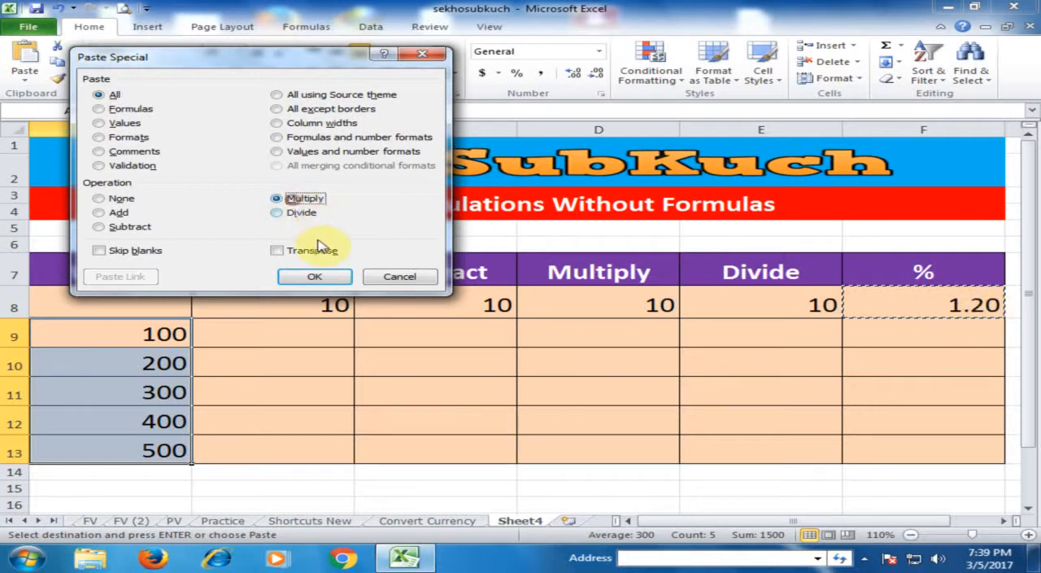
click(315, 277)
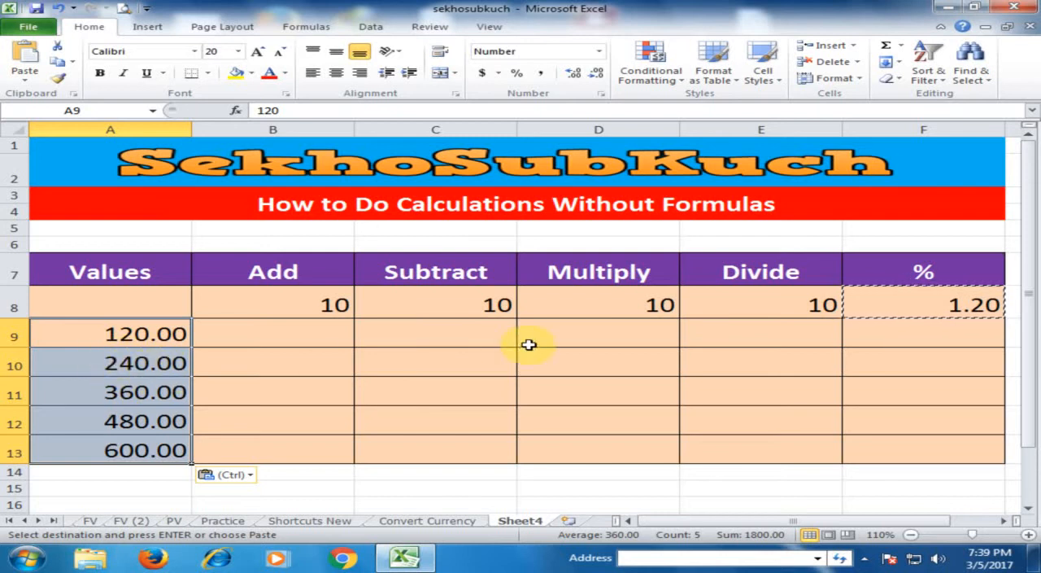
click(733, 334)
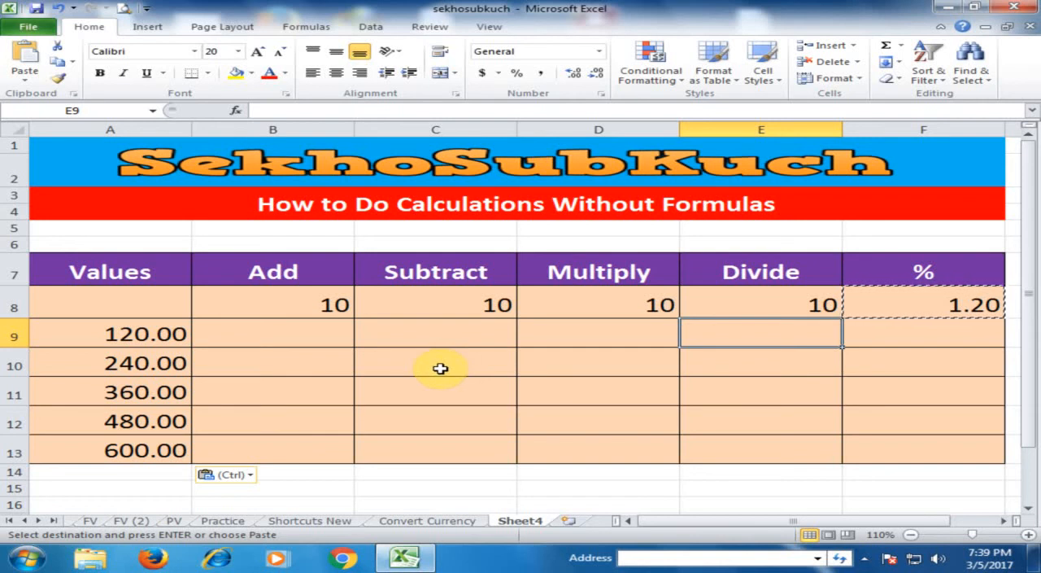
key(Left)
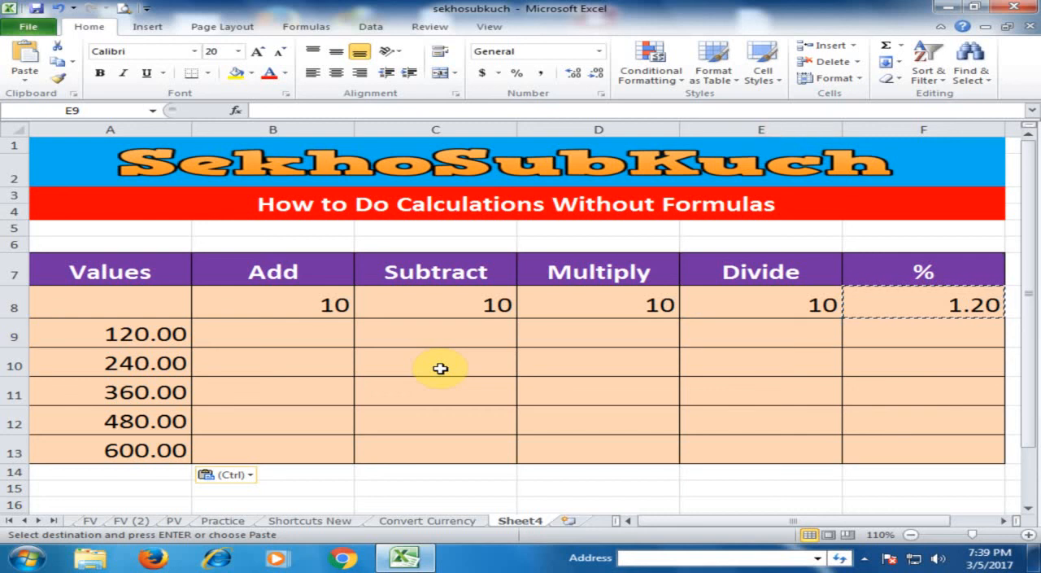